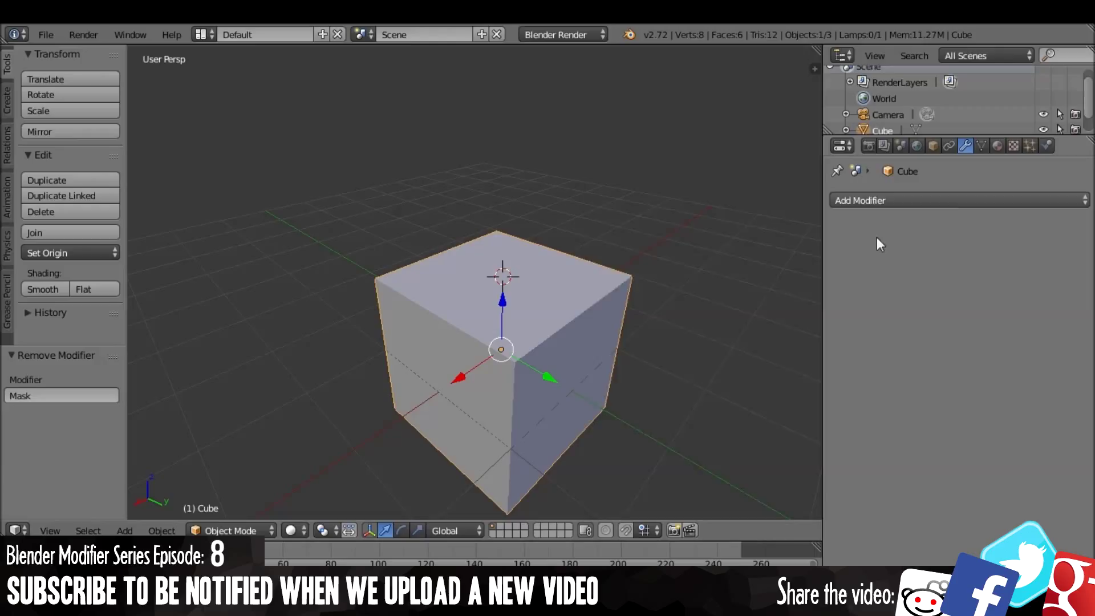
Add a Mask modifier from the Generate list, then switch the cube into Edit Mode
{"action": "left_click", "coordinate": [907, 199]}
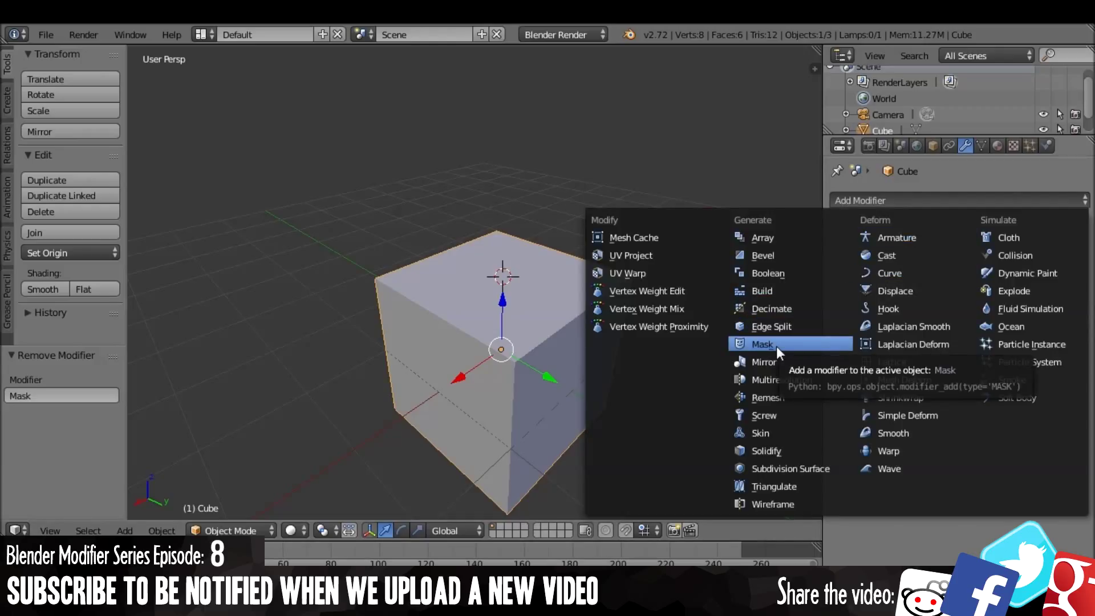
{"action": "left_click", "coordinate": [776, 346]}
{"action": "mouse_move", "coordinate": [712, 372]}
{"action": "middle_mouse_down"}
{"action": "mouse_move", "coordinate": [706, 381]}
{"action": "mouse_move", "coordinate": [624, 335]}
{"action": "mouse_move", "coordinate": [526, 357]}
{"action": "mouse_move", "coordinate": [648, 391]}
{"action": "mouse_move", "coordinate": [744, 391]}
{"action": "mouse_move", "coordinate": [684, 376]}
{"action": "middle_mouse_up"}
{"action": "left_click", "coordinate": [228, 530]}
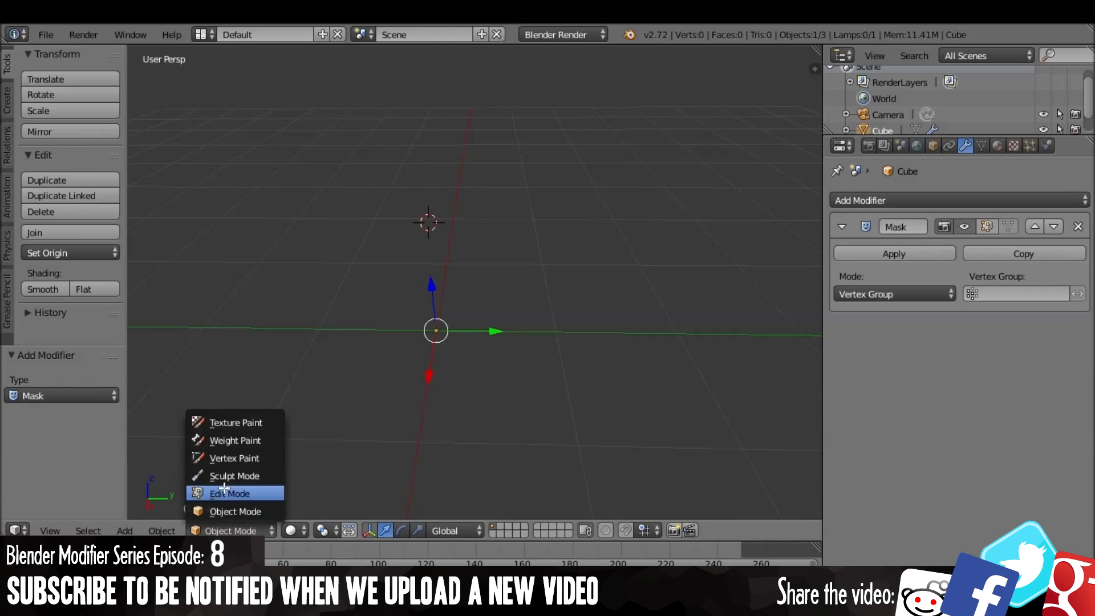
{"action": "left_click", "coordinate": [244, 489]}
Select several faces and vertices of the cube, including the top face, in Edit Mode
{"action": "mouse_move", "coordinate": [525, 406]}
{"action": "middle_mouse_down"}
{"action": "mouse_move", "coordinate": [471, 399]}
{"action": "mouse_move", "coordinate": [475, 237]}
{"action": "mouse_move", "coordinate": [537, 399]}
{"action": "middle_mouse_up"}
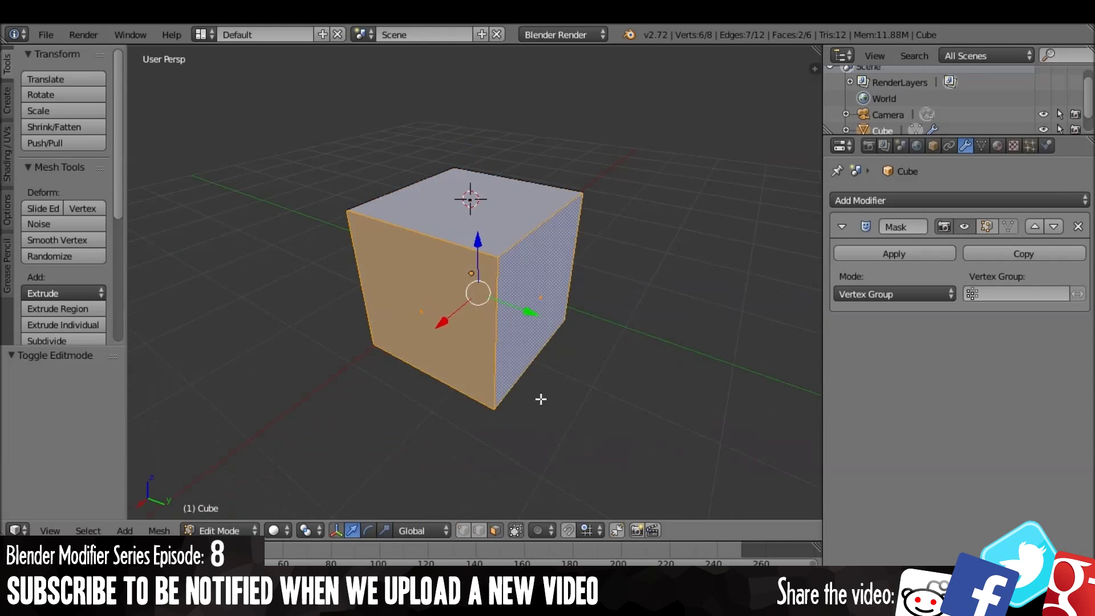
{"action": "left_click", "coordinate": [502, 359], "text": "shift"}
{"action": "mouse_move", "coordinate": [502, 359]}
{"action": "middle_mouse_down"}
{"action": "mouse_move", "coordinate": [354, 276]}
{"action": "mouse_move", "coordinate": [468, 389]}
{"action": "mouse_move", "coordinate": [608, 408]}
{"action": "mouse_move", "coordinate": [442, 454]}
{"action": "mouse_move", "coordinate": [436, 408]}
{"action": "mouse_move", "coordinate": [235, 402]}
{"action": "mouse_move", "coordinate": [509, 403]}
{"action": "mouse_move", "coordinate": [443, 410]}
{"action": "mouse_move", "coordinate": [424, 513]}
{"action": "middle_mouse_up"}
{"action": "left_click", "coordinate": [468, 390], "text": "shift"}
{"action": "left_click", "coordinate": [470, 533]}
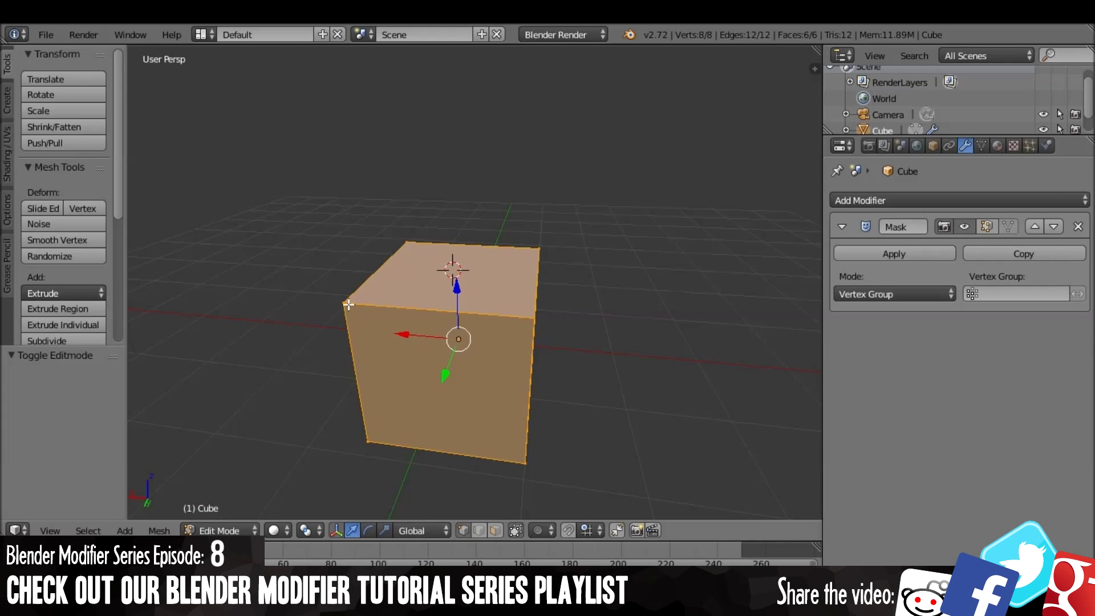
{"action": "right_click", "coordinate": [532, 317]}
{"action": "right_click", "coordinate": [404, 235], "text": "shift"}
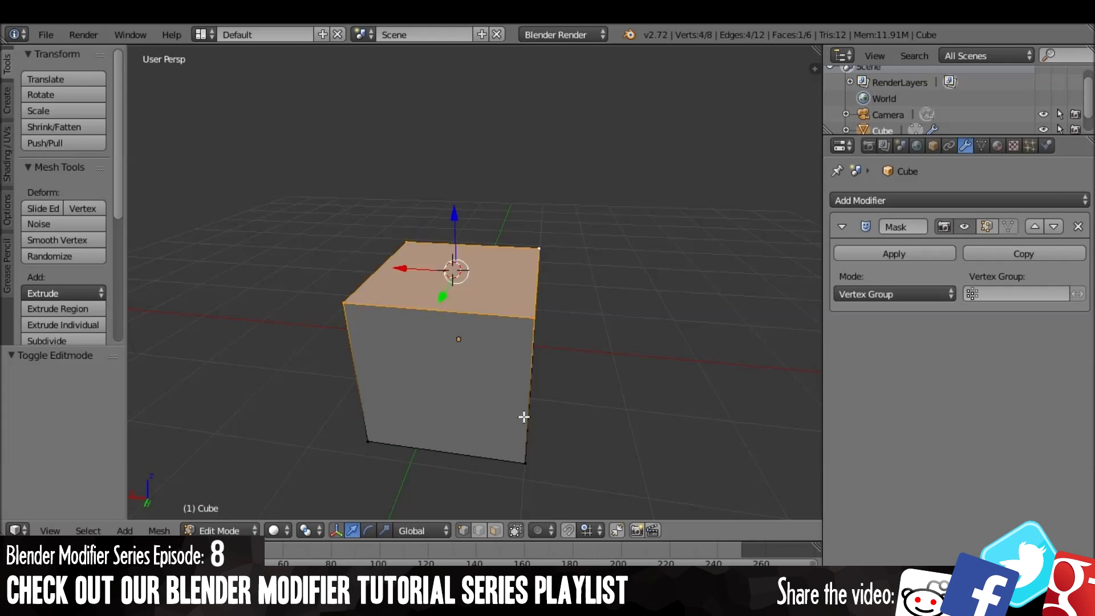
{"action": "mouse_move", "coordinate": [521, 420]}
{"action": "middle_mouse_down"}
{"action": "mouse_move", "coordinate": [300, 406]}
{"action": "mouse_move", "coordinate": [611, 338]}
{"action": "mouse_move", "coordinate": [582, 360]}
{"action": "middle_mouse_up"}
{"action": "right_click", "coordinate": [514, 360], "text": "shift"}
{"action": "scroll", "coordinate": [550, 384], "scroll_direction": "down", "scroll_amount": 3}
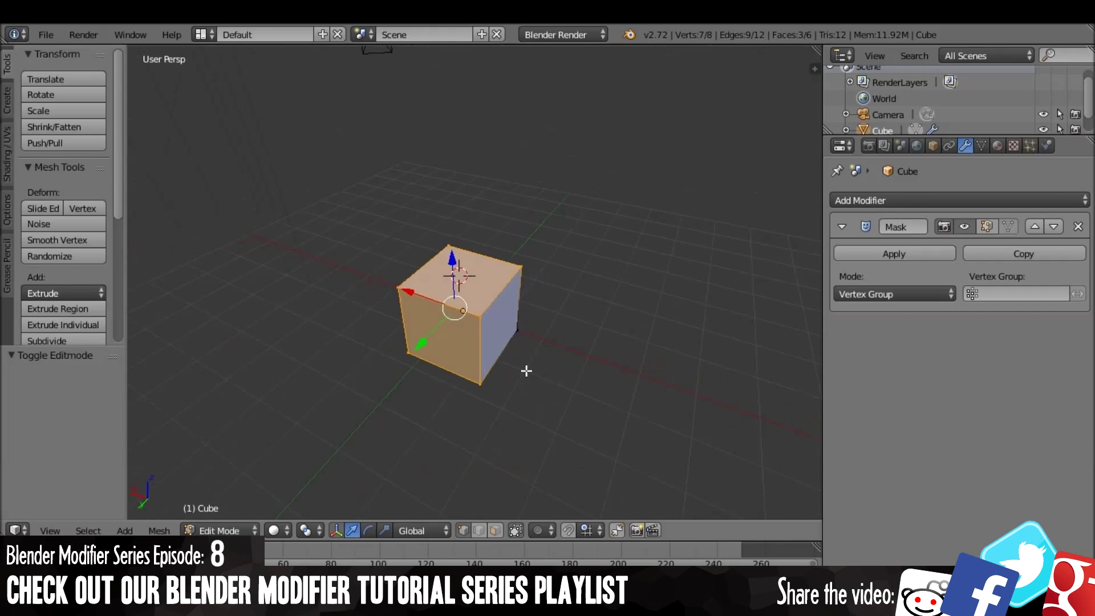
Create a new vertex group named Group in the cube's Object Data properties
{"action": "right_click", "coordinate": [400, 420], "text": "shift"}
{"action": "left_click", "coordinate": [981, 147]}
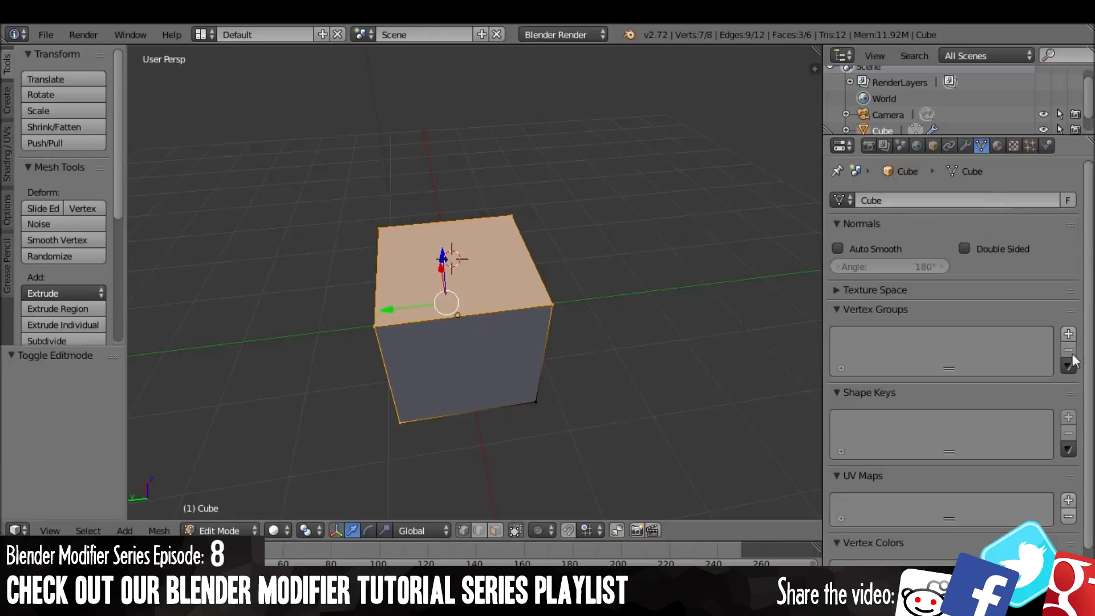
{"action": "left_click", "coordinate": [1068, 333]}
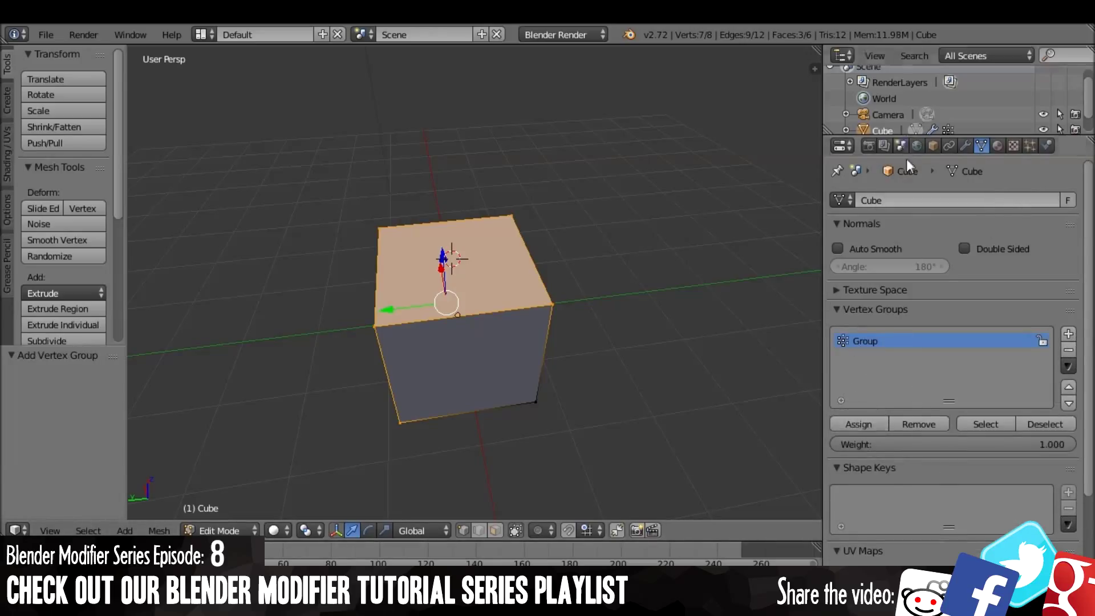
{"action": "left_click", "coordinate": [930, 146]}
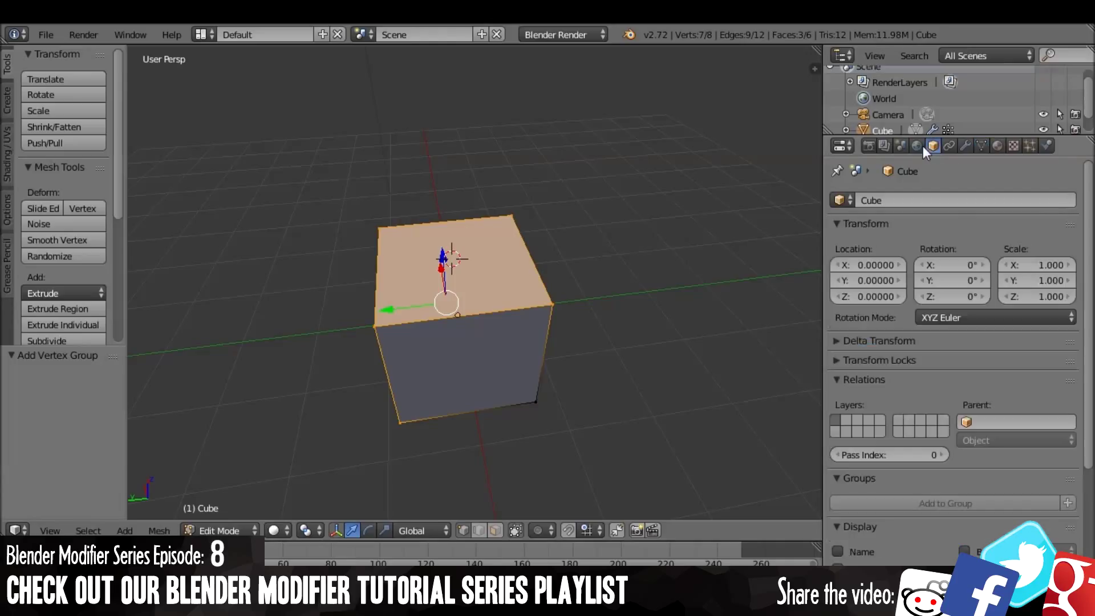
Set the Mask modifier's Vertex Group field to Group
{"action": "left_click", "coordinate": [966, 147]}
{"action": "left_click", "coordinate": [981, 293]}
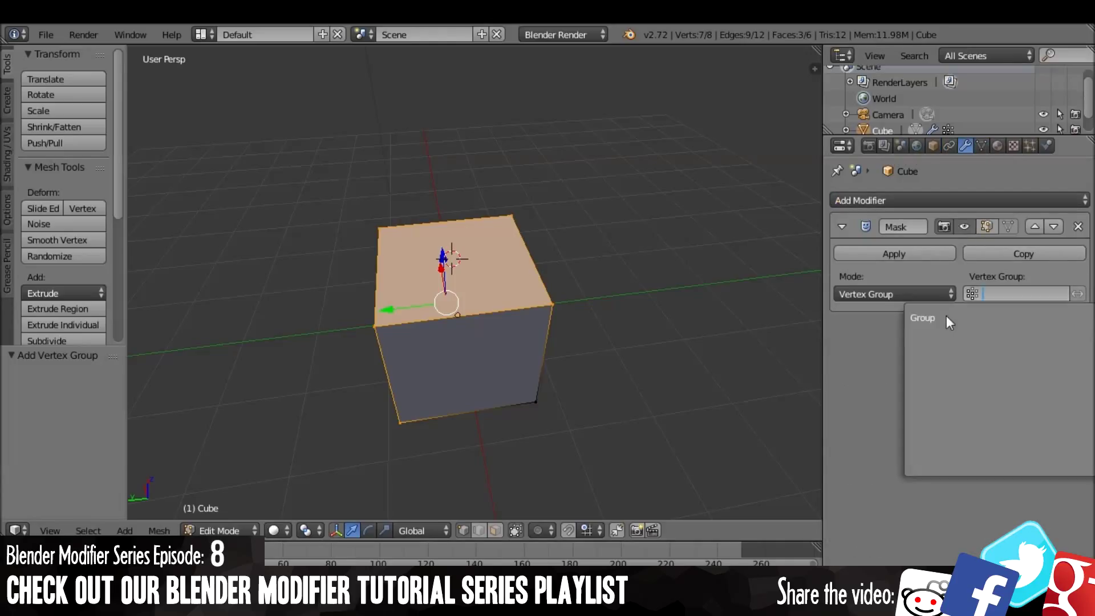
{"action": "key", "text": "Return"}
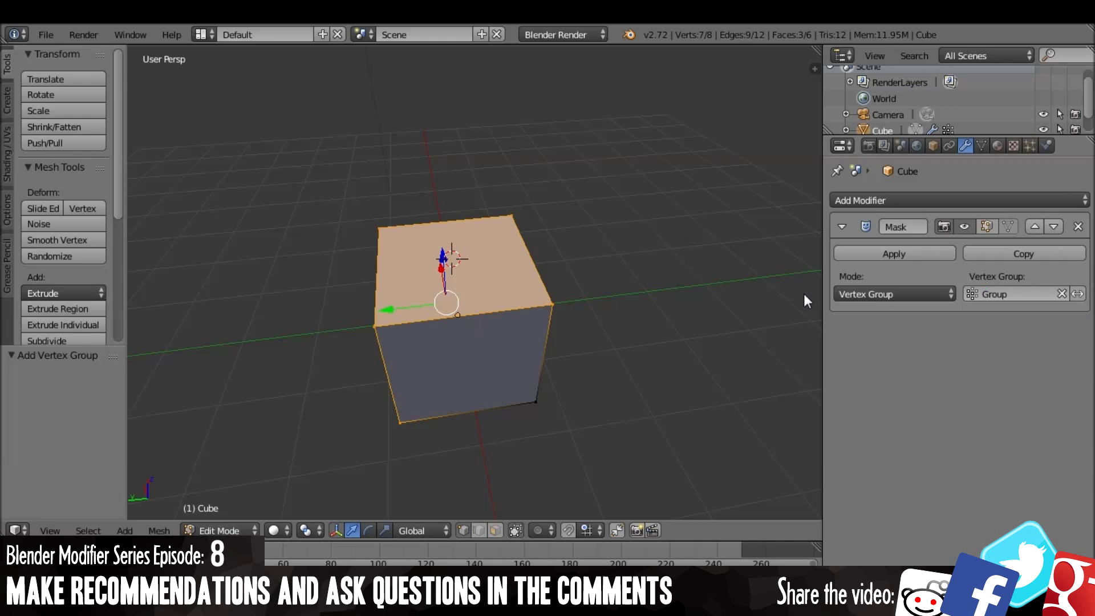
{"action": "middle_click_drag", "start_coordinate": [537, 308], "coordinate": [384, 197]}
{"action": "left_click", "coordinate": [911, 297]}
{"action": "left_click", "coordinate": [892, 282]}
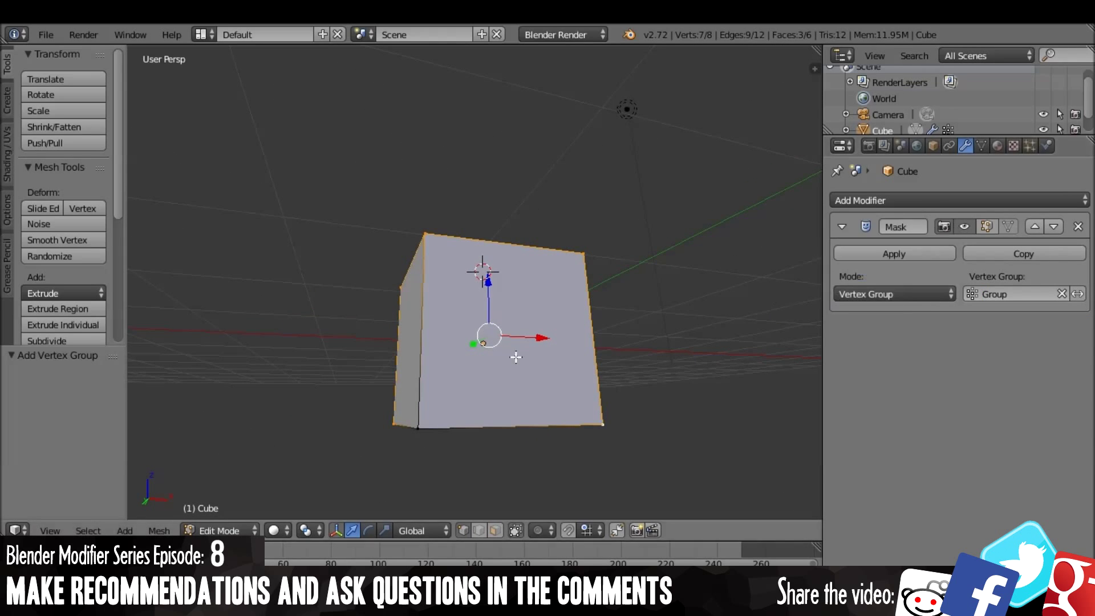
{"action": "scroll", "coordinate": [168, 496], "scroll_direction": "down", "scroll_amount": 3}
Switch to Object Mode with the Mask left in Vertex Group mode, showing three faces
{"action": "left_click", "coordinate": [219, 531]}
{"action": "left_click", "coordinate": [219, 511]}
{"action": "mouse_move", "coordinate": [563, 429]}
{"action": "middle_mouse_down"}
{"action": "mouse_move", "coordinate": [720, 362]}
{"action": "mouse_move", "coordinate": [526, 372]}
{"action": "mouse_move", "coordinate": [625, 465]}
{"action": "mouse_move", "coordinate": [669, 334]}
{"action": "mouse_move", "coordinate": [646, 372]}
{"action": "mouse_move", "coordinate": [645, 470]}
{"action": "mouse_move", "coordinate": [505, 313]}
{"action": "mouse_move", "coordinate": [463, 227]}
{"action": "mouse_move", "coordinate": [561, 379]}
{"action": "mouse_move", "coordinate": [623, 276]}
{"action": "mouse_move", "coordinate": [676, 296]}
{"action": "mouse_move", "coordinate": [573, 339]}
{"action": "mouse_move", "coordinate": [770, 359]}
{"action": "middle_mouse_up"}
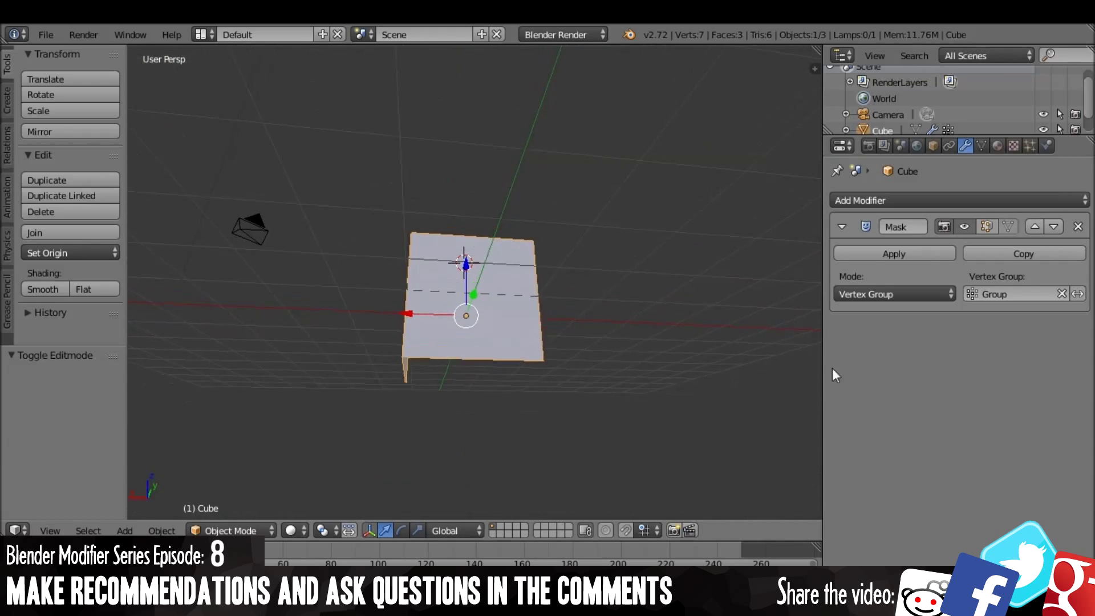
{"action": "left_click", "coordinate": [878, 291]}
{"action": "left_click", "coordinate": [890, 276]}
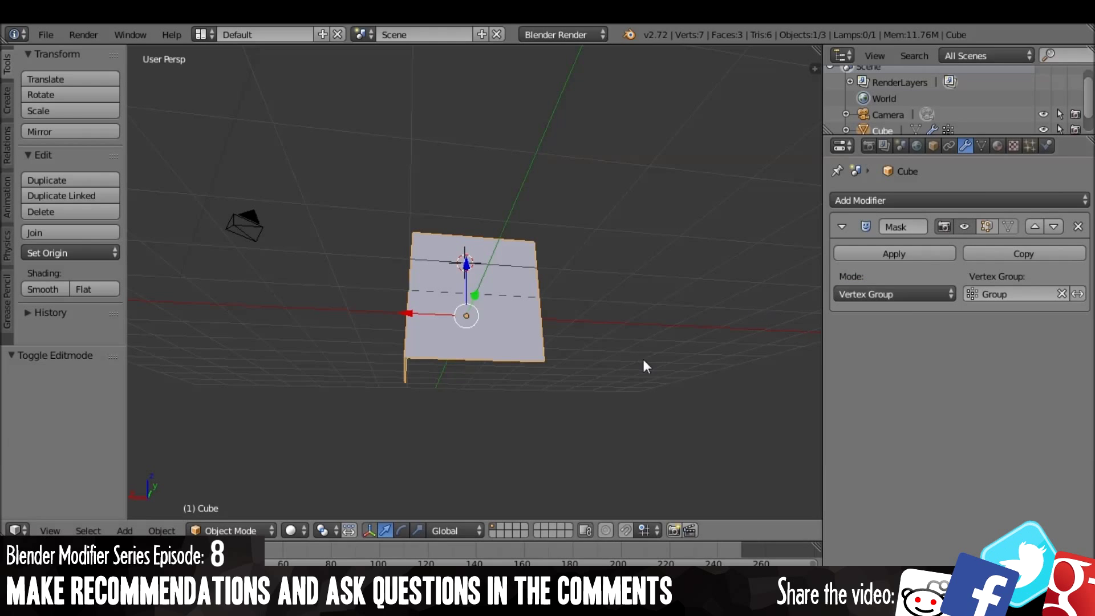
{"action": "mouse_move", "coordinate": [642, 358]}
{"action": "middle_mouse_down"}
{"action": "mouse_move", "coordinate": [573, 413]}
{"action": "mouse_move", "coordinate": [583, 417]}
{"action": "mouse_move", "coordinate": [570, 347]}
{"action": "mouse_move", "coordinate": [491, 336]}
{"action": "mouse_move", "coordinate": [550, 374]}
{"action": "mouse_move", "coordinate": [590, 325]}
{"action": "mouse_move", "coordinate": [579, 359]}
{"action": "mouse_move", "coordinate": [555, 334]}
{"action": "mouse_move", "coordinate": [619, 358]}
{"action": "mouse_move", "coordinate": [389, 336]}
{"action": "mouse_move", "coordinate": [542, 364]}
{"action": "mouse_move", "coordinate": [632, 298]}
{"action": "mouse_move", "coordinate": [724, 196]}
{"action": "mouse_move", "coordinate": [596, 237]}
{"action": "mouse_move", "coordinate": [589, 408]}
{"action": "mouse_move", "coordinate": [662, 386]}
{"action": "mouse_move", "coordinate": [650, 463]}
{"action": "mouse_move", "coordinate": [590, 290]}
{"action": "mouse_move", "coordinate": [516, 201]}
{"action": "mouse_move", "coordinate": [546, 327]}
{"action": "mouse_move", "coordinate": [537, 358]}
{"action": "mouse_move", "coordinate": [601, 414]}
{"action": "mouse_move", "coordinate": [540, 414]}
{"action": "mouse_move", "coordinate": [408, 292]}
{"action": "mouse_move", "coordinate": [596, 284]}
{"action": "mouse_move", "coordinate": [472, 258]}
{"action": "mouse_move", "coordinate": [512, 367]}
{"action": "mouse_move", "coordinate": [548, 388]}
{"action": "mouse_move", "coordinate": [485, 307]}
{"action": "mouse_move", "coordinate": [337, 373]}
{"action": "mouse_move", "coordinate": [575, 268]}
{"action": "mouse_move", "coordinate": [587, 371]}
{"action": "mouse_move", "coordinate": [628, 259]}
{"action": "mouse_move", "coordinate": [592, 408]}
{"action": "mouse_move", "coordinate": [611, 384]}
{"action": "mouse_move", "coordinate": [492, 332]}
{"action": "mouse_move", "coordinate": [567, 345]}
{"action": "mouse_move", "coordinate": [472, 249]}
{"action": "mouse_move", "coordinate": [605, 251]}
{"action": "mouse_move", "coordinate": [529, 302]}
{"action": "mouse_move", "coordinate": [450, 289]}
{"action": "mouse_move", "coordinate": [510, 291]}
{"action": "mouse_move", "coordinate": [527, 402]}
{"action": "mouse_move", "coordinate": [455, 381]}
{"action": "mouse_move", "coordinate": [503, 474]}
{"action": "middle_mouse_up"}
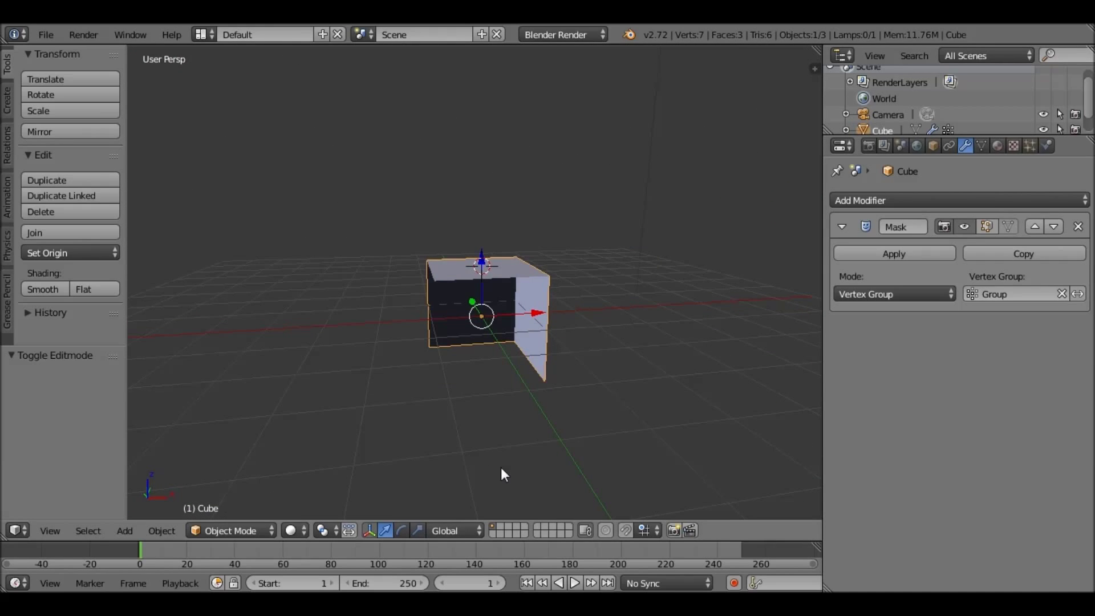